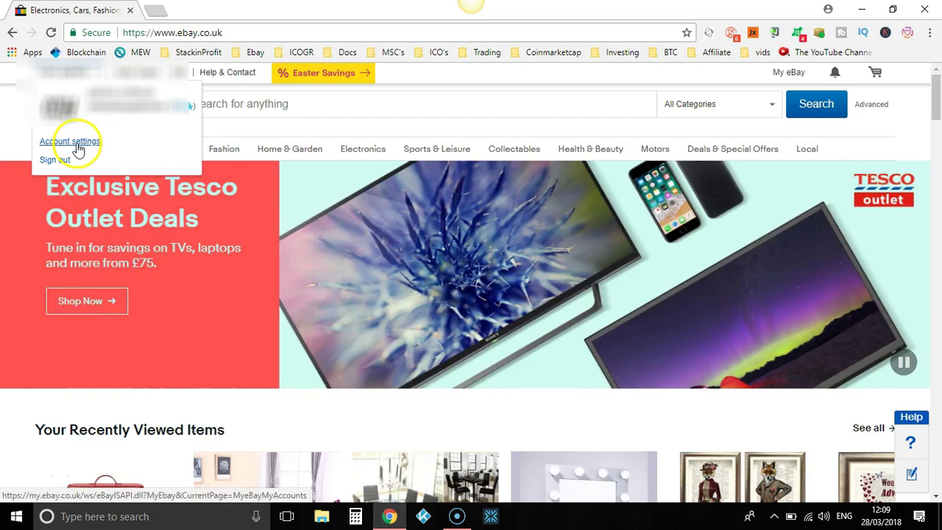
Go to Account settings and open the Site preferences page
left_click(78, 145)
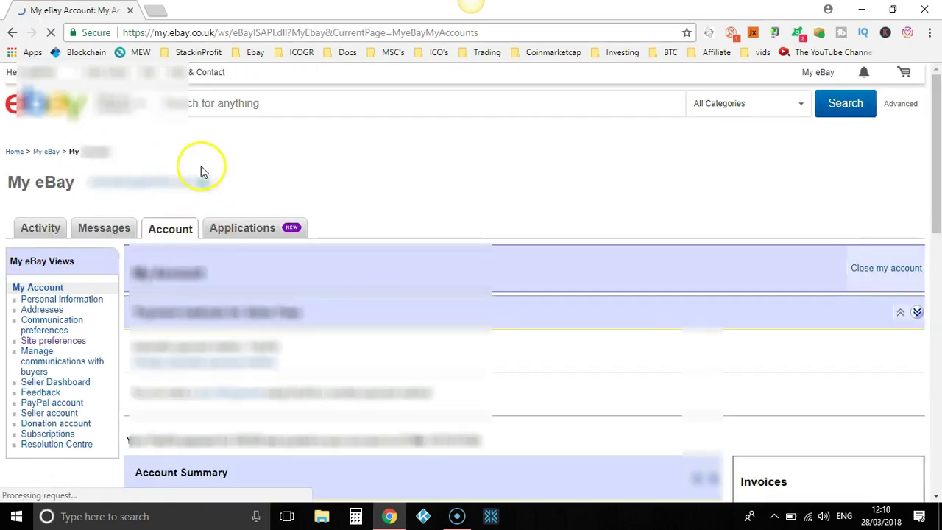
left_click(939, 122)
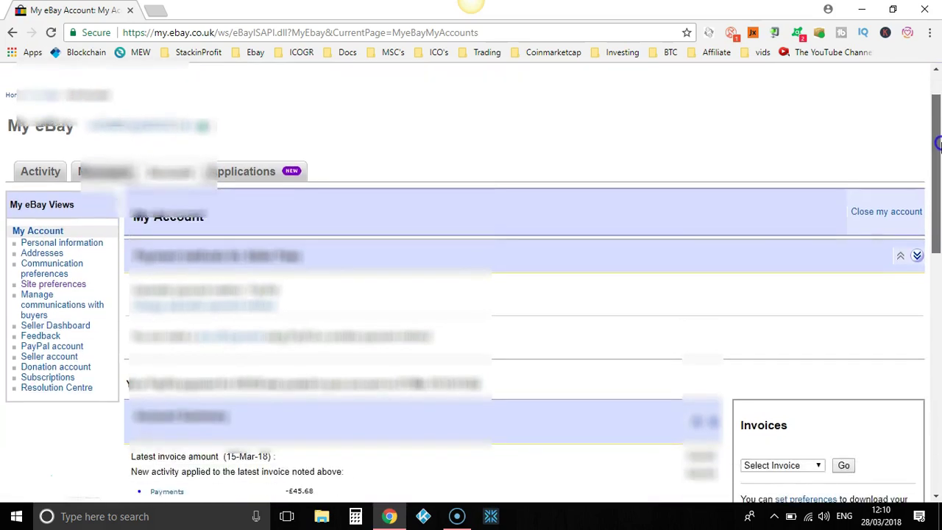
left_click_drag(938, 121, 938, 158)
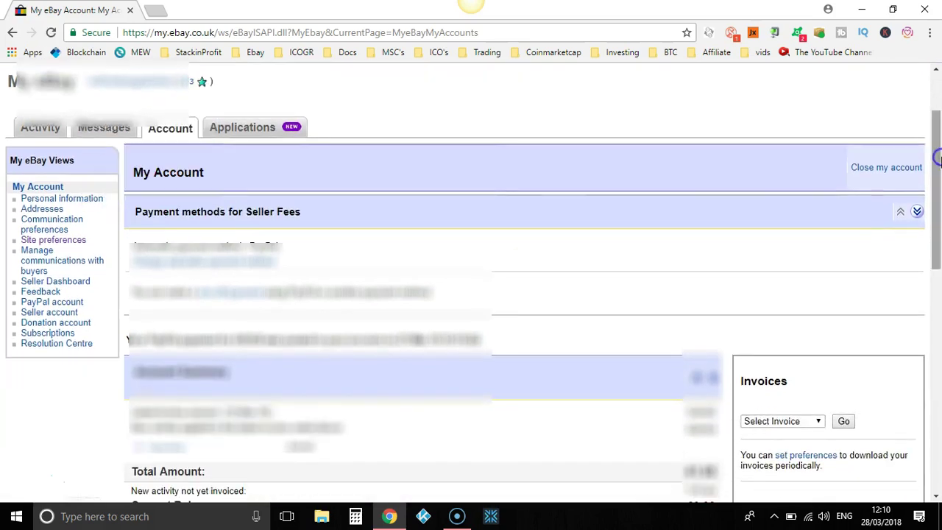
left_click(63, 241)
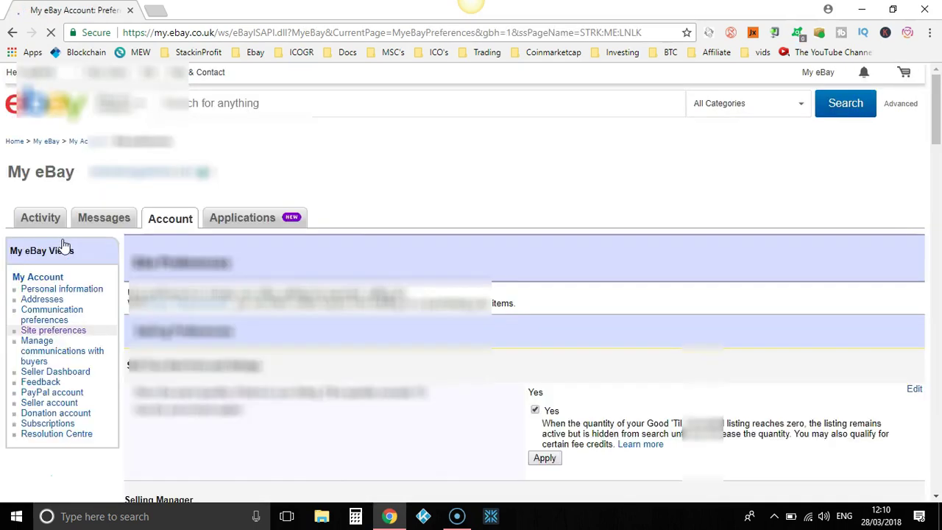
Expand the Postage and packaging preferences section to reveal its options
scroll(938, 111, "down", 4)
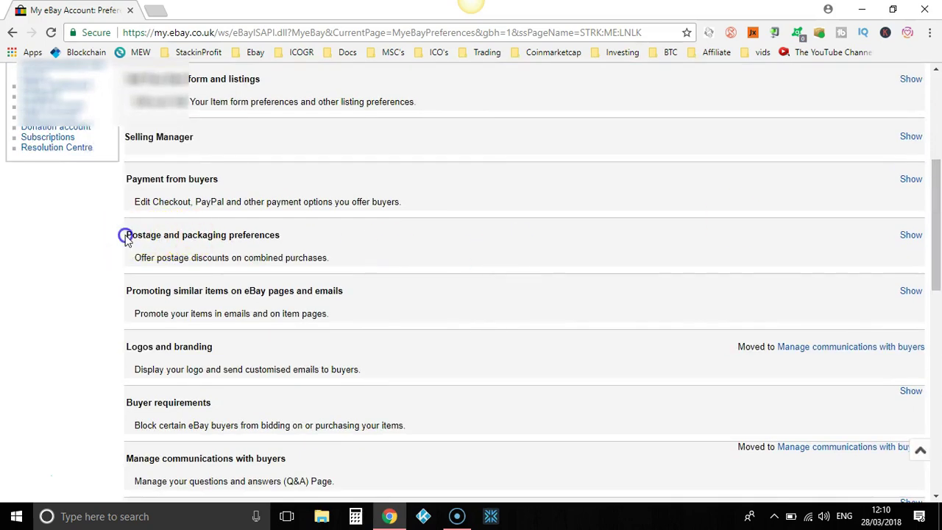
left_click_drag(126, 236, 287, 242)
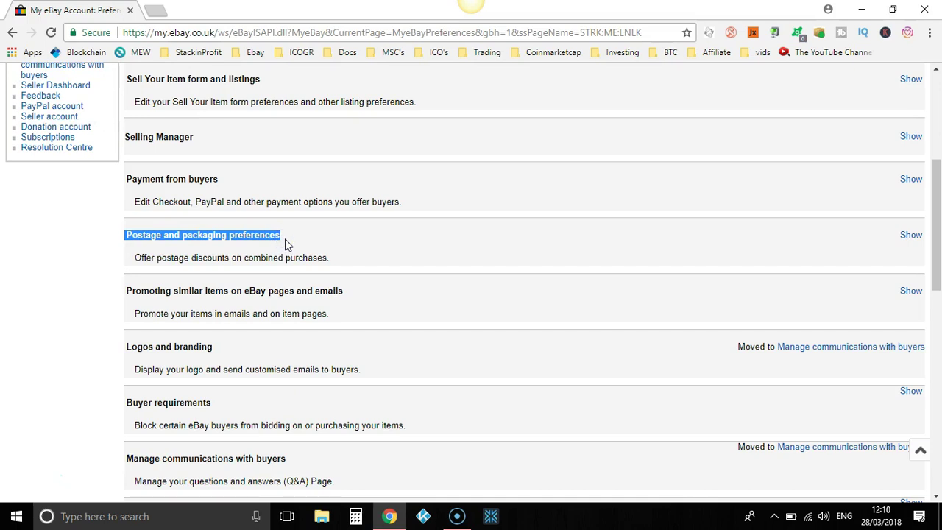
mouse_move(141, 247)
left_mouse_down()
mouse_move(139, 237)
mouse_move(429, 237)
left_mouse_up()
left_click(429, 237)
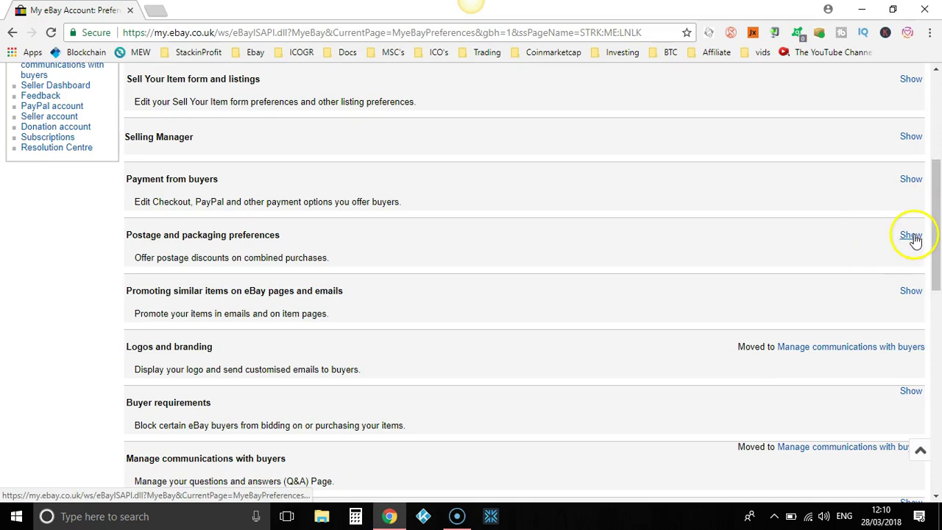
left_click(911, 235)
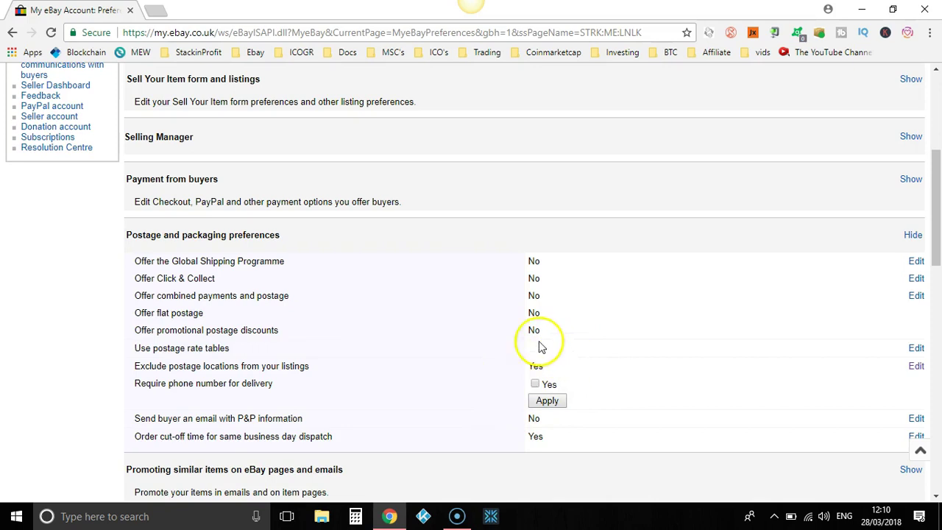
Edit the 'Exclude postage locations from your listings' setting to view the exclusion page
left_click(917, 370)
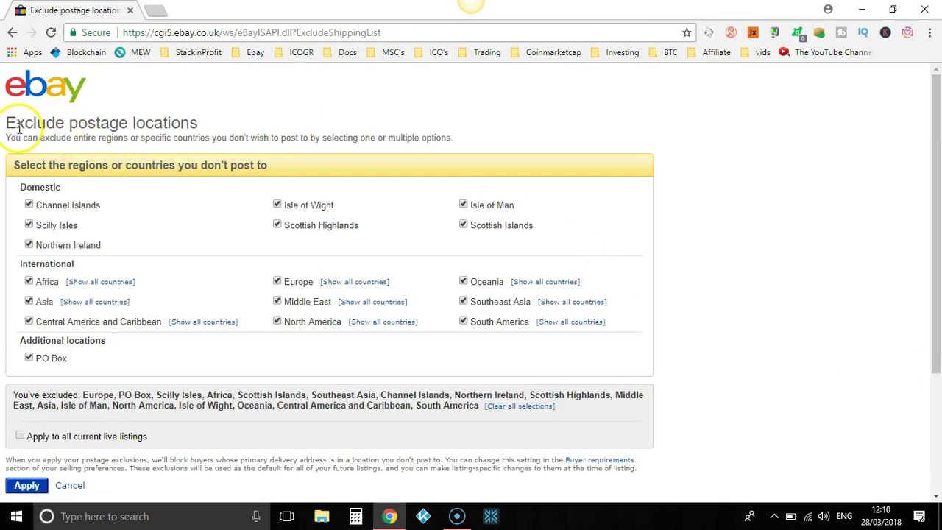
triple_click(120, 125)
left_click(197, 125)
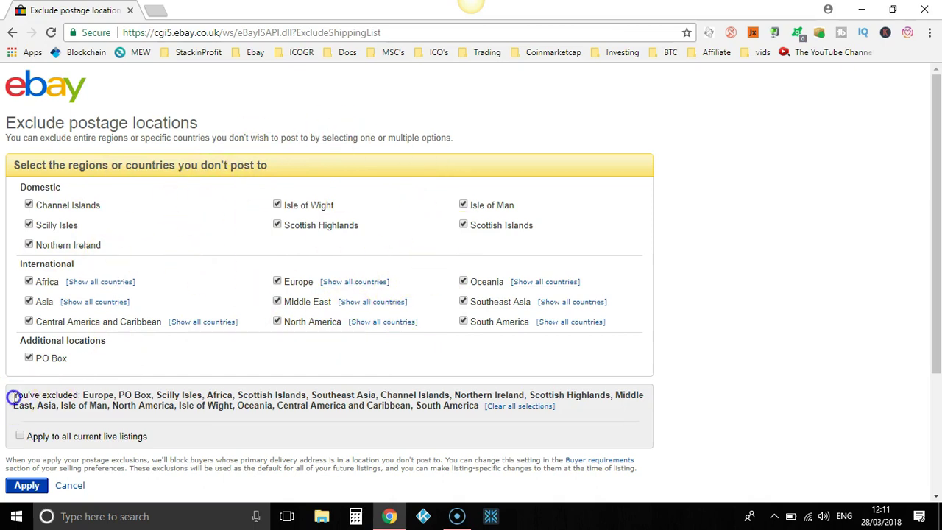
left_click_drag(13, 398, 94, 397)
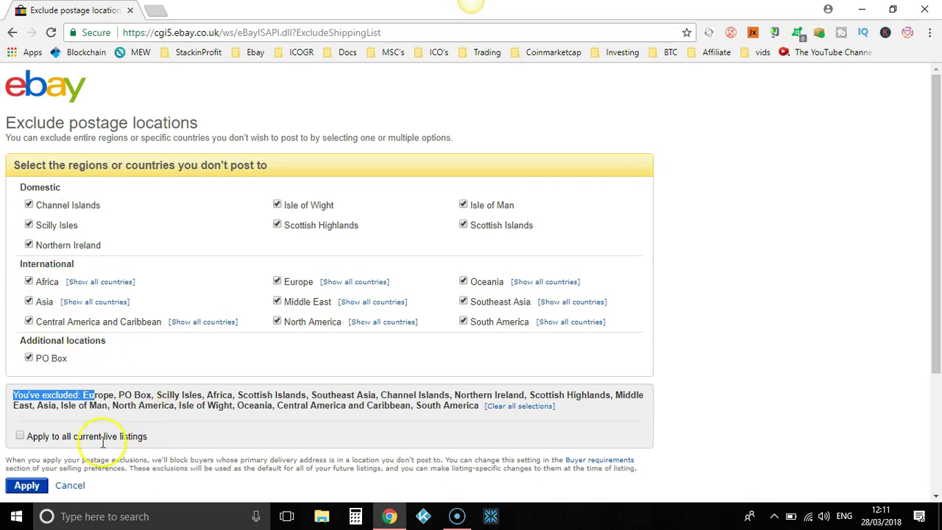
left_click_drag(933, 185, 936, 291)
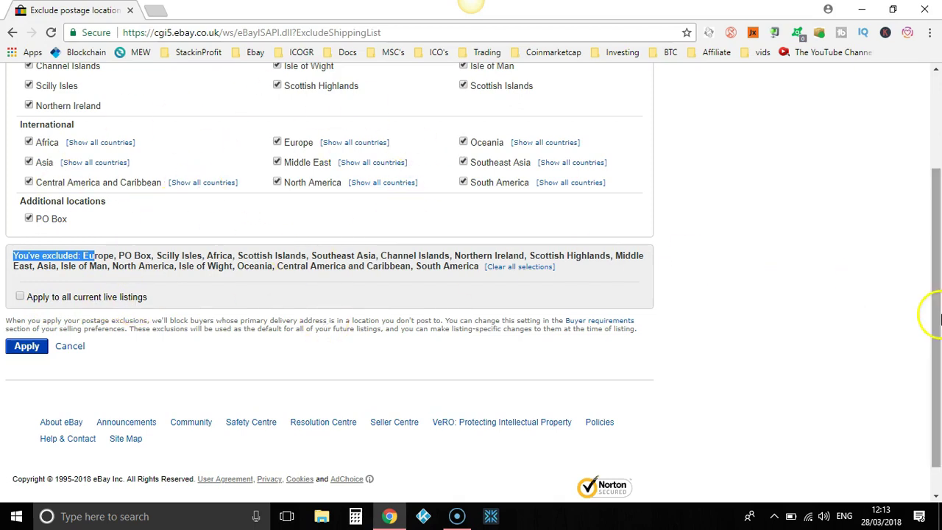
left_click_drag(938, 316, 939, 237)
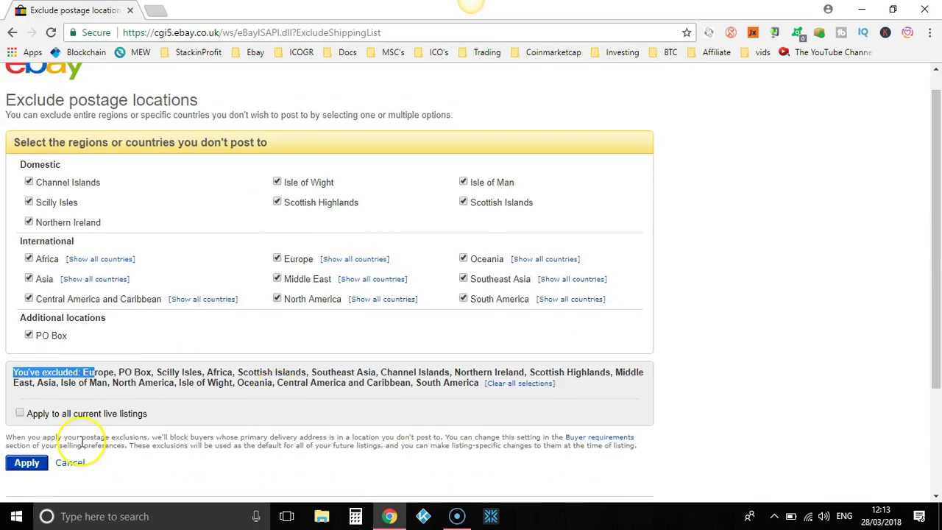